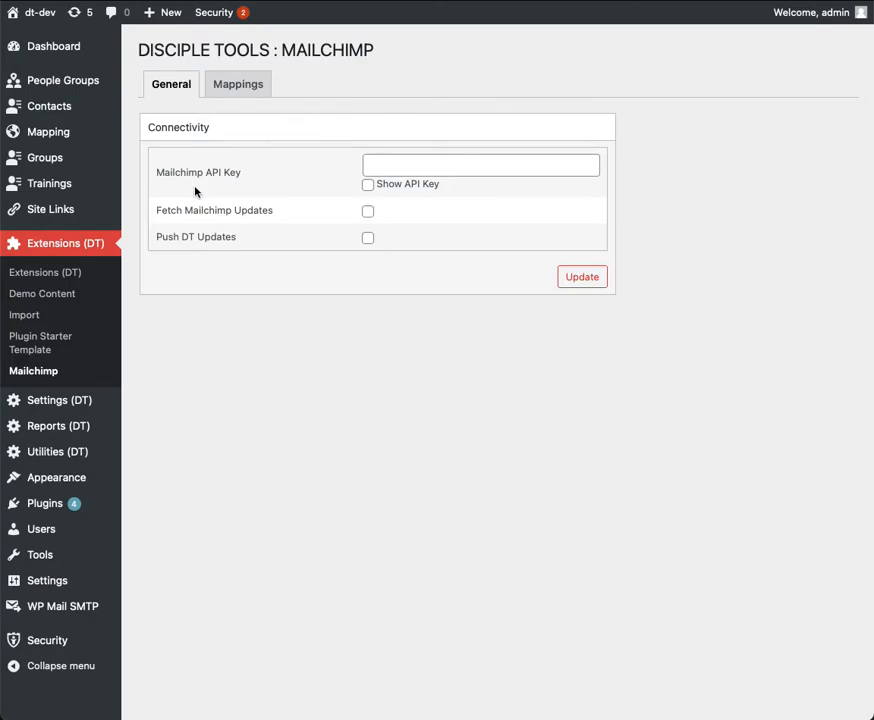
# Paste the API key into the Mailchimp API Key field of the connectivity settings.
pyautogui.click(422, 168)
pyautogui.click(387, 161)
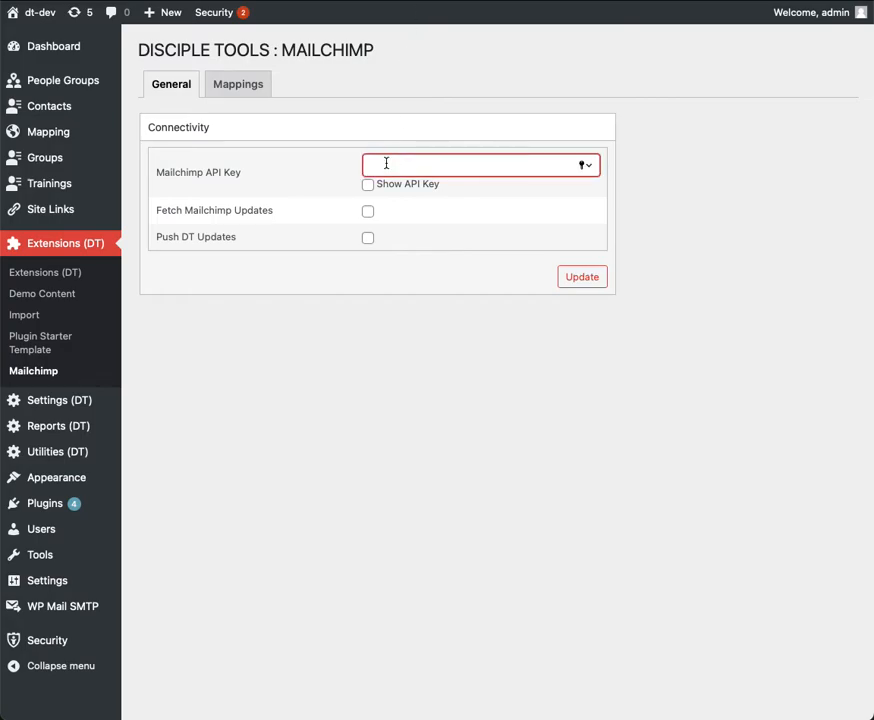
pyautogui.press('super+v')
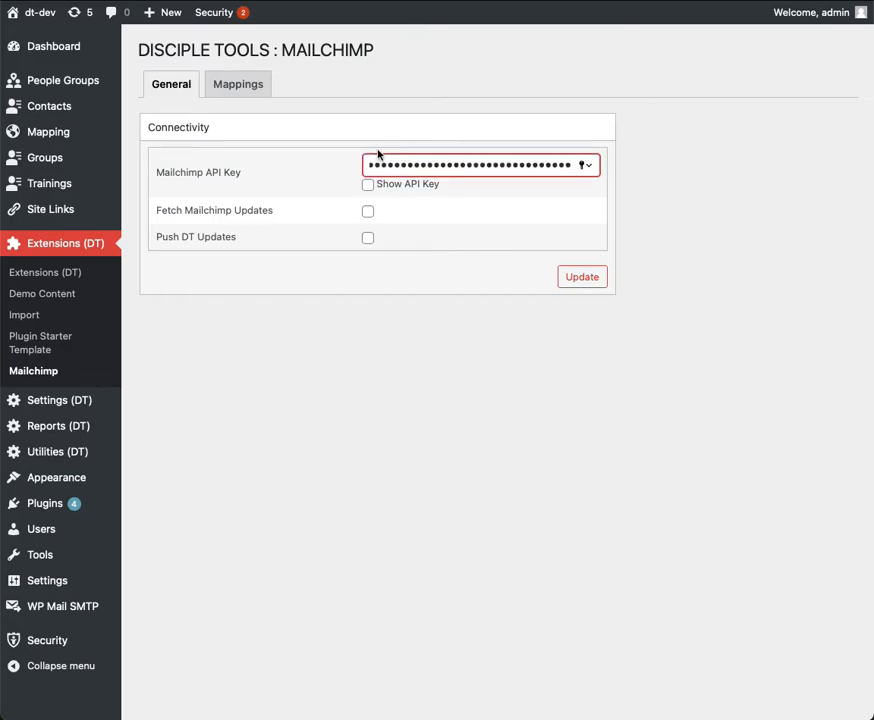
pyautogui.click(367, 213)
pyautogui.click(368, 238)
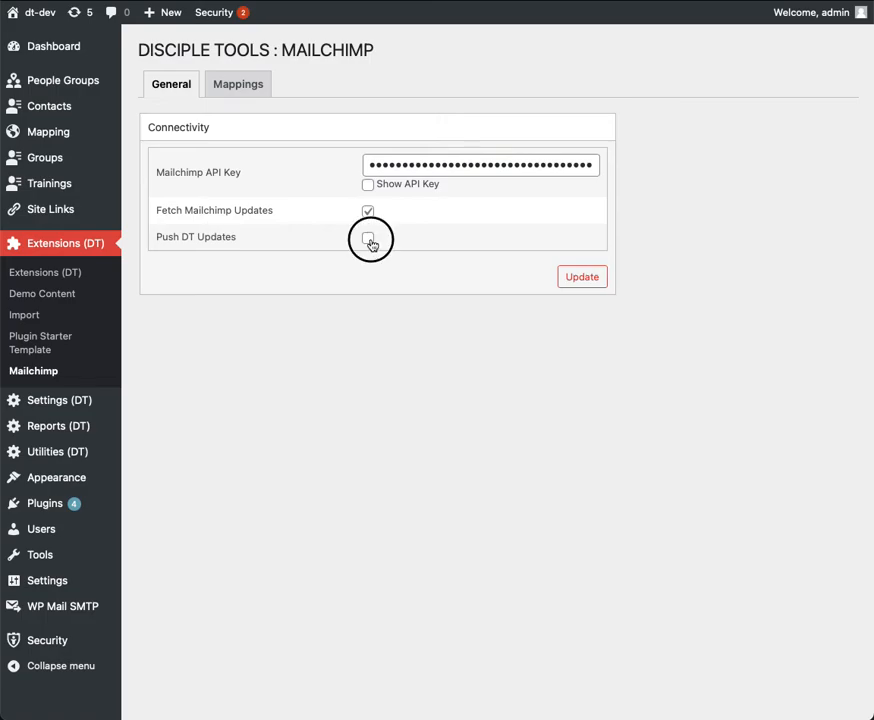
pyautogui.click(368, 238)
pyautogui.click(368, 212)
# Save the connectivity settings and look over the Mailchimp list, post type and field type sections.
pyautogui.click(581, 280)
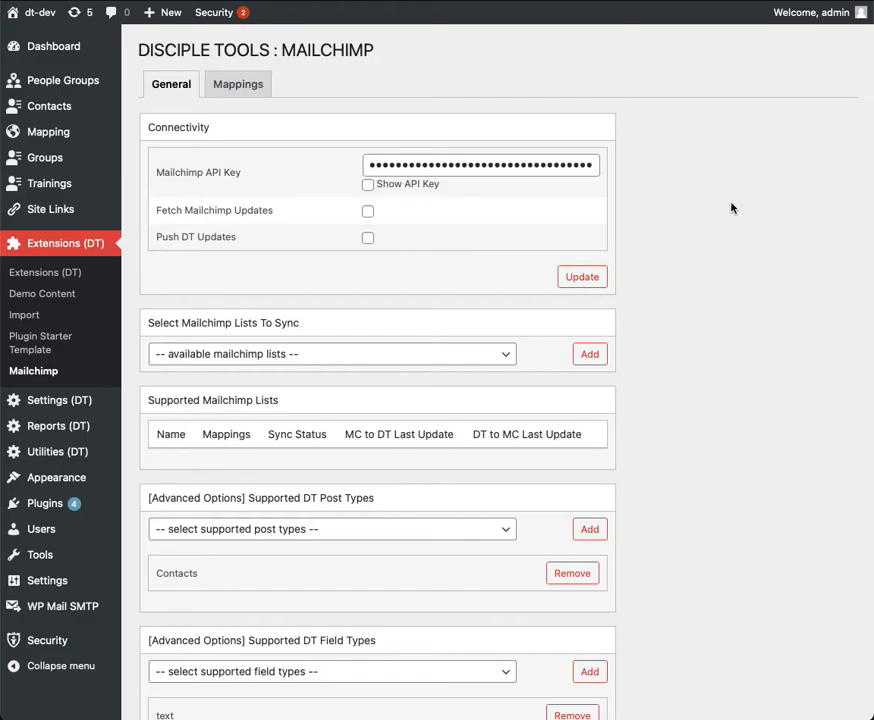
pyautogui.scroll(-5, 668, 374)
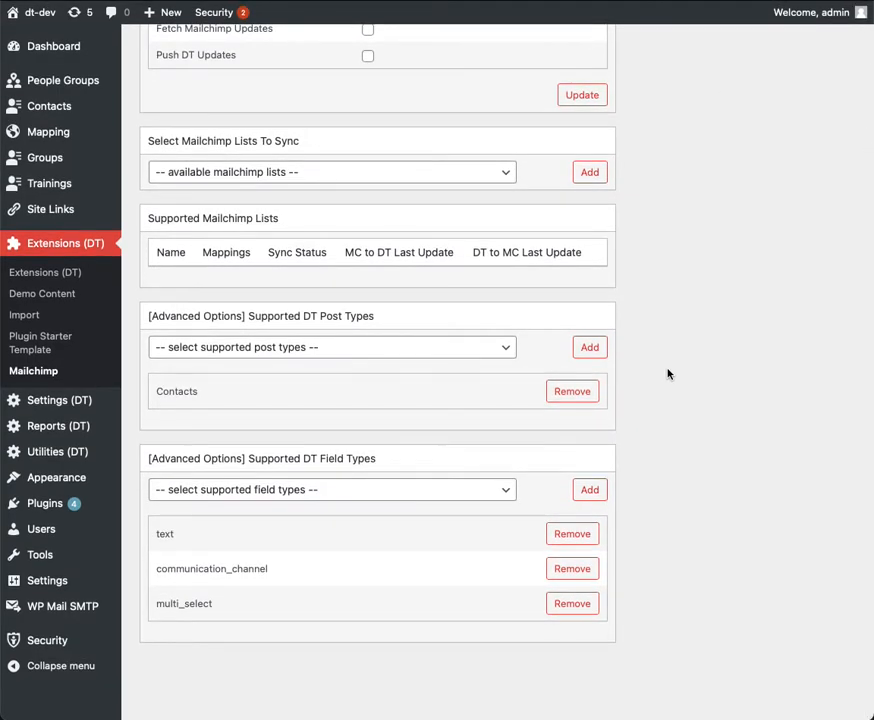
pyautogui.scroll(5, 668, 374)
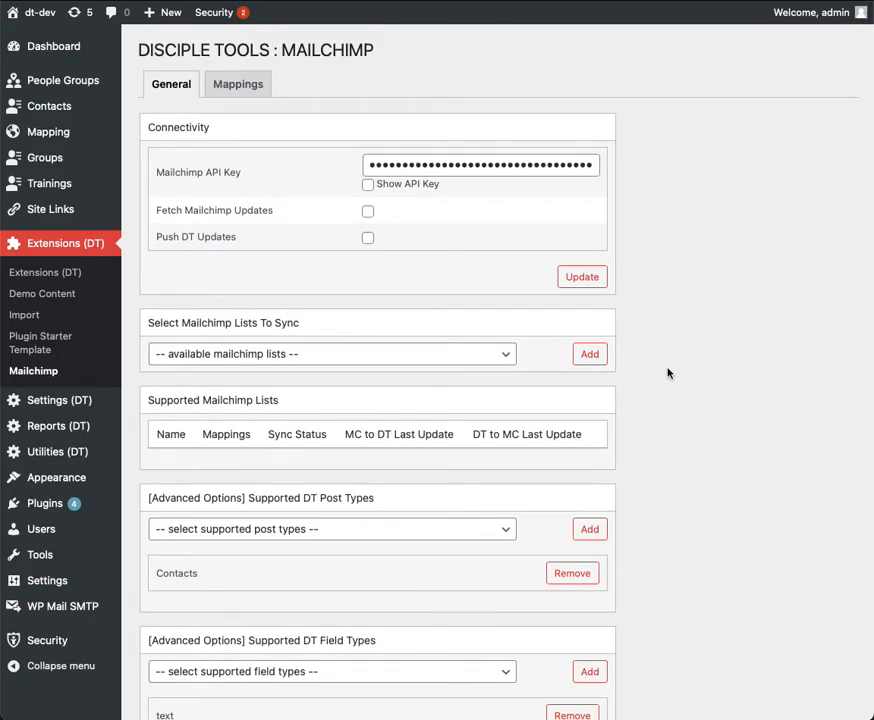
# Add the 24:14 Coalition list to the supported Mailchimp lists.
pyautogui.scroll(-1, 668, 374)
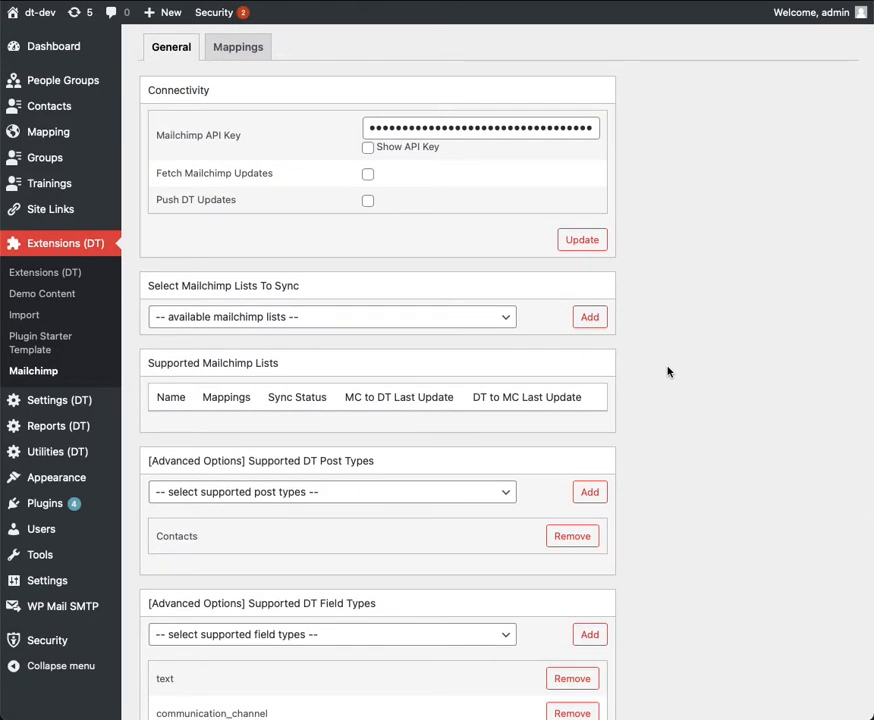
pyautogui.click(506, 320)
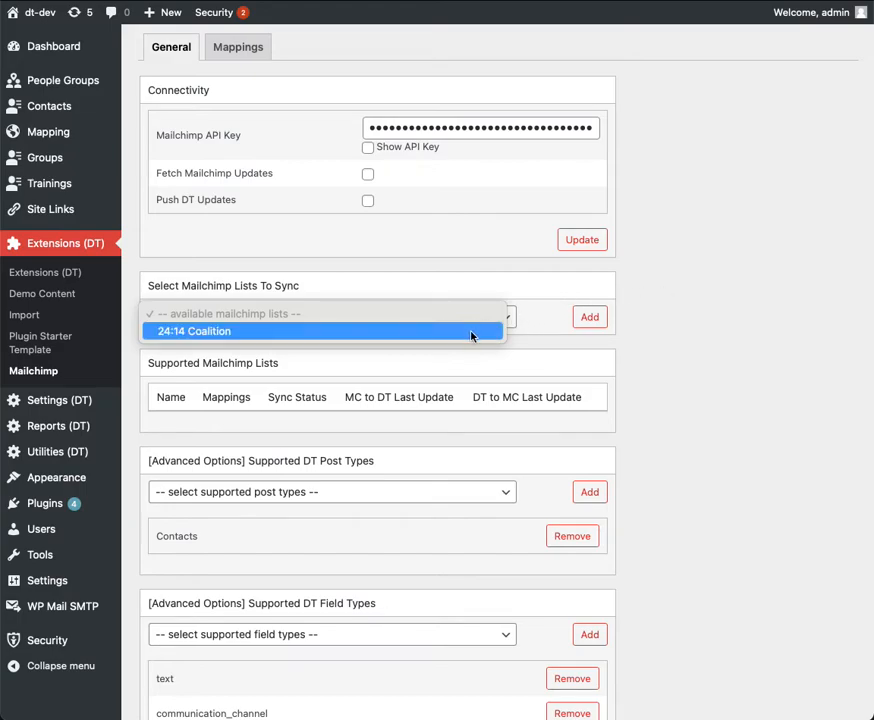
pyautogui.click(441, 336)
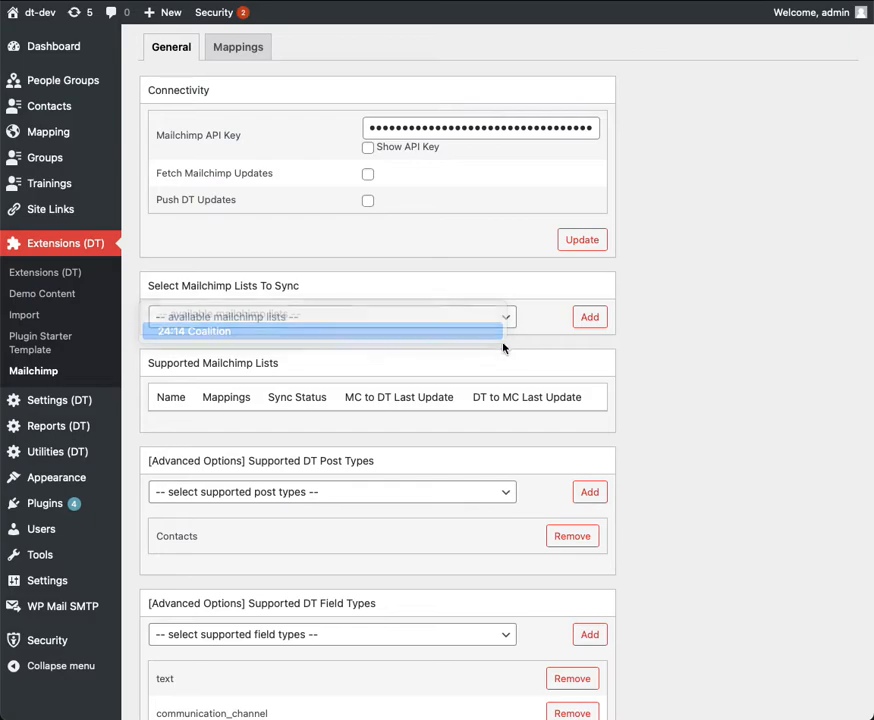
pyautogui.click(588, 318)
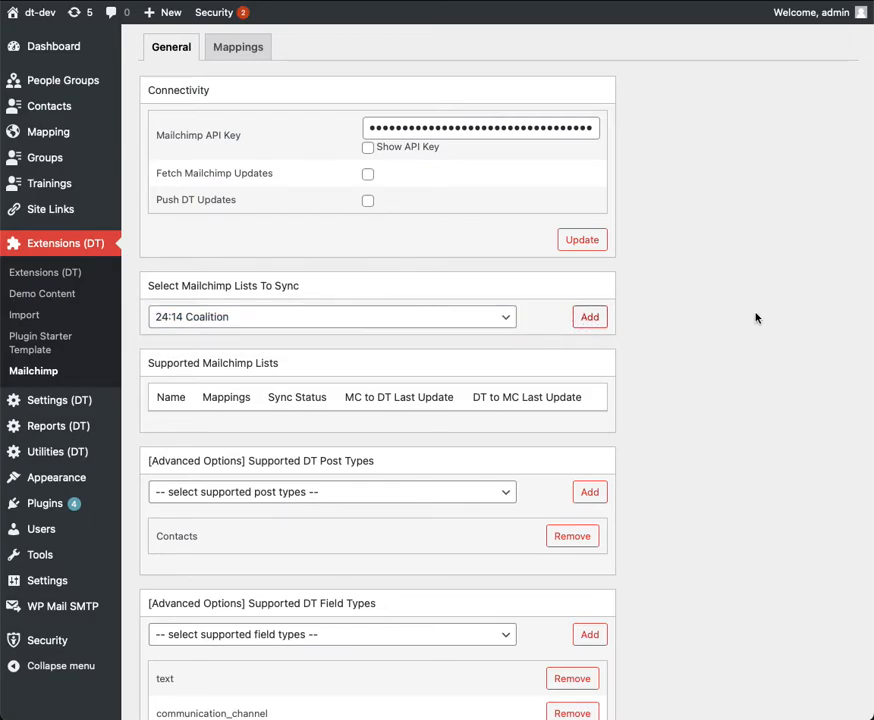
# Examine the supported Mailchimp lists, the available DT post types and the supported DT field types.
pyautogui.scroll(-1, 755, 335)
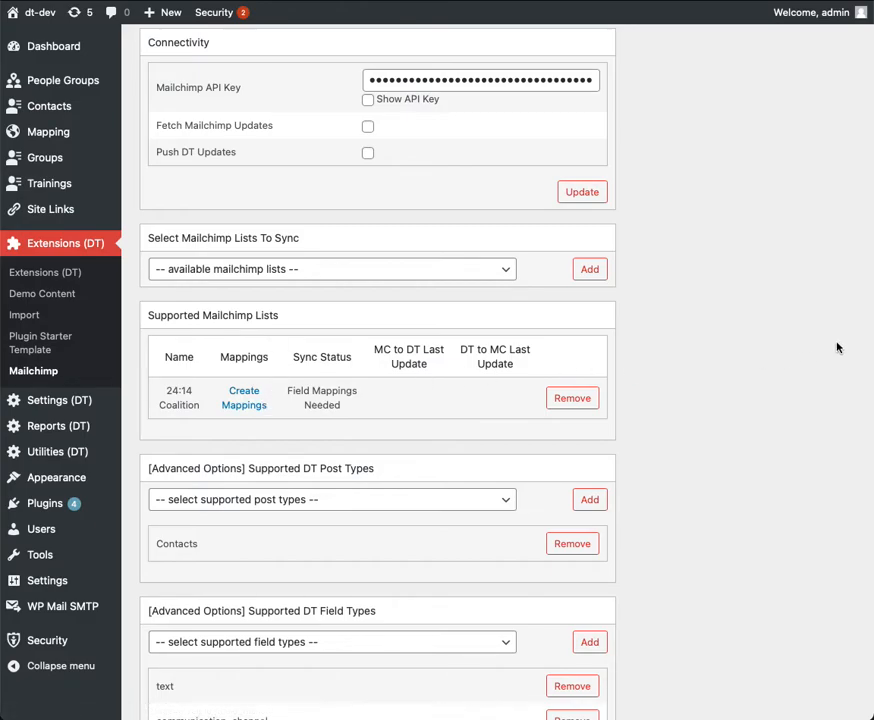
pyautogui.scroll(-1, 839, 347)
pyautogui.scroll(-4, 838, 347)
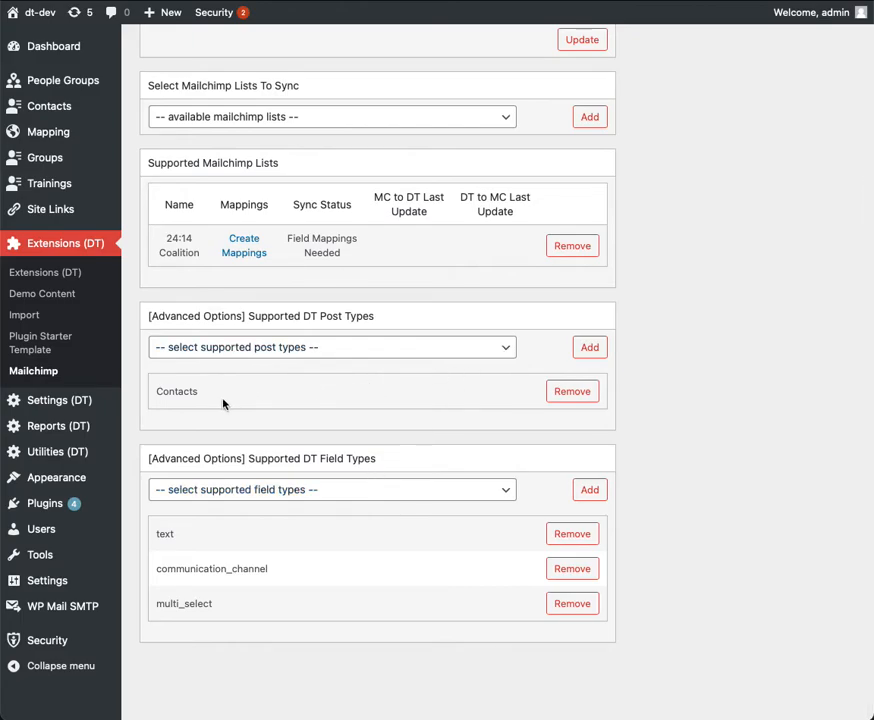
pyautogui.click(503, 347)
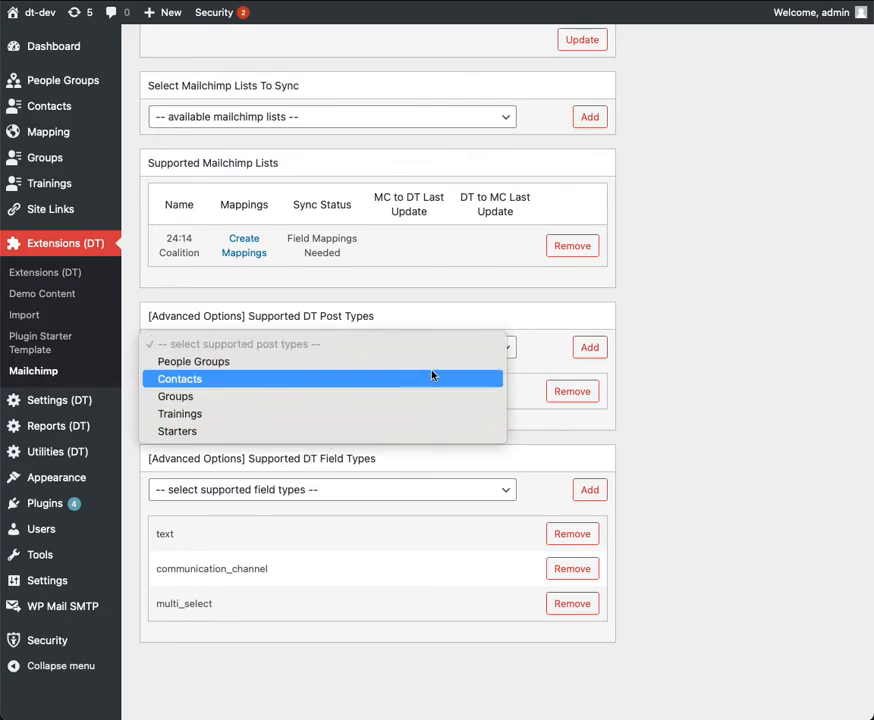
pyautogui.click(529, 357)
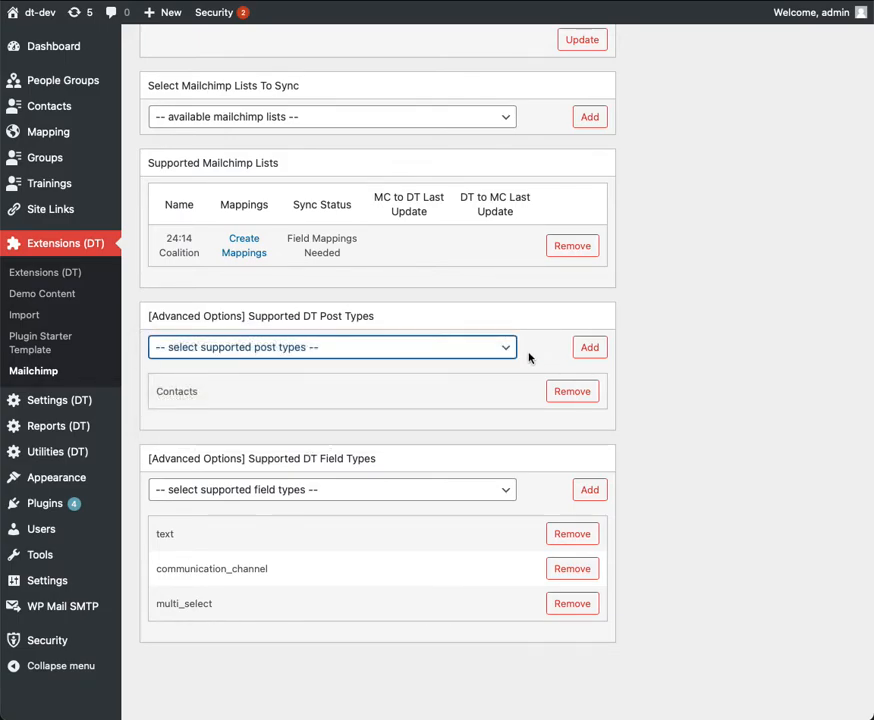
pyautogui.scroll(-1, 503, 442)
# Start creating field mappings for the 24:14 Coalition list.
pyautogui.scroll(2, 687, 339)
pyautogui.scroll(2, 687, 339)
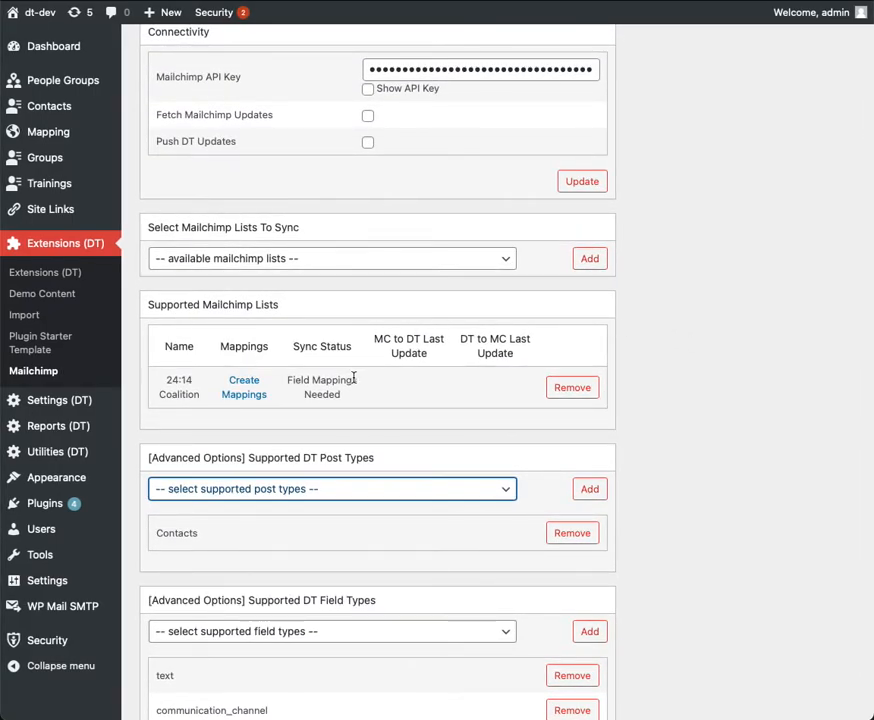
pyautogui.click(244, 400)
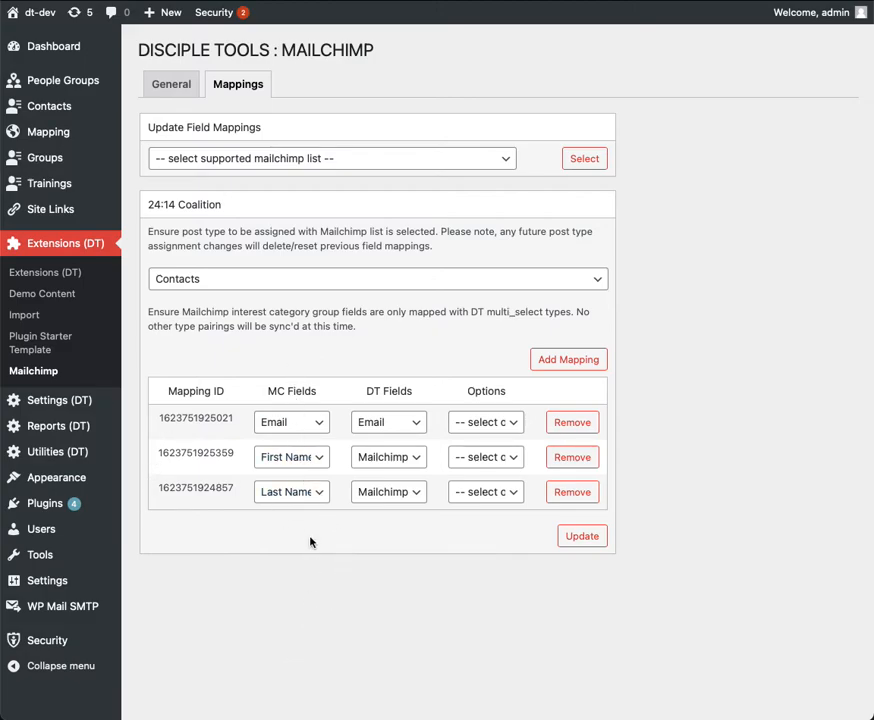
# Examine the Mailchimp and DT field choices of the default Email, First Name and Last Name mappings.
pyautogui.click(315, 427)
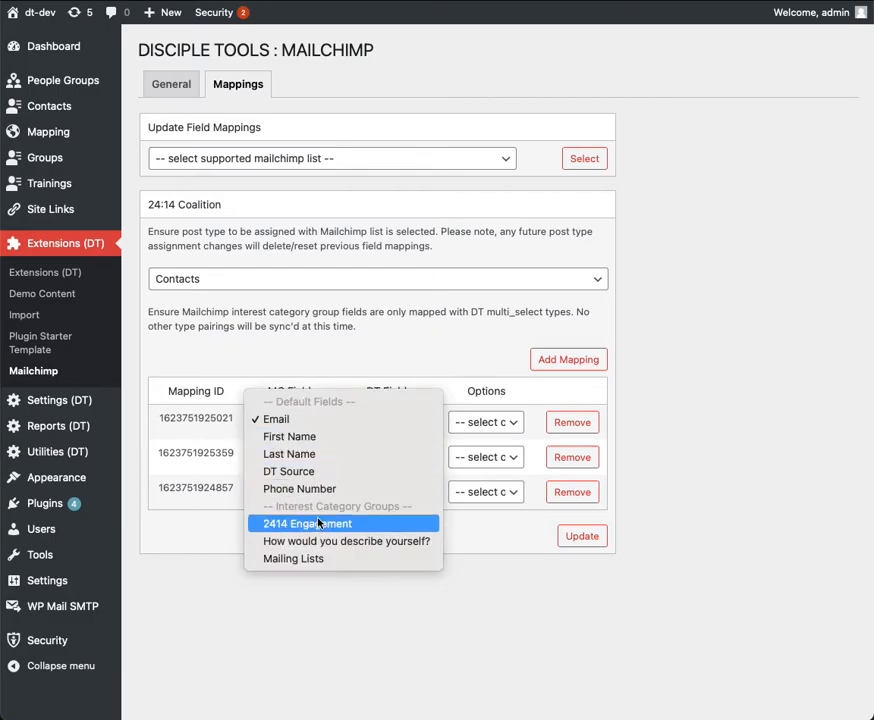
pyautogui.click(423, 650)
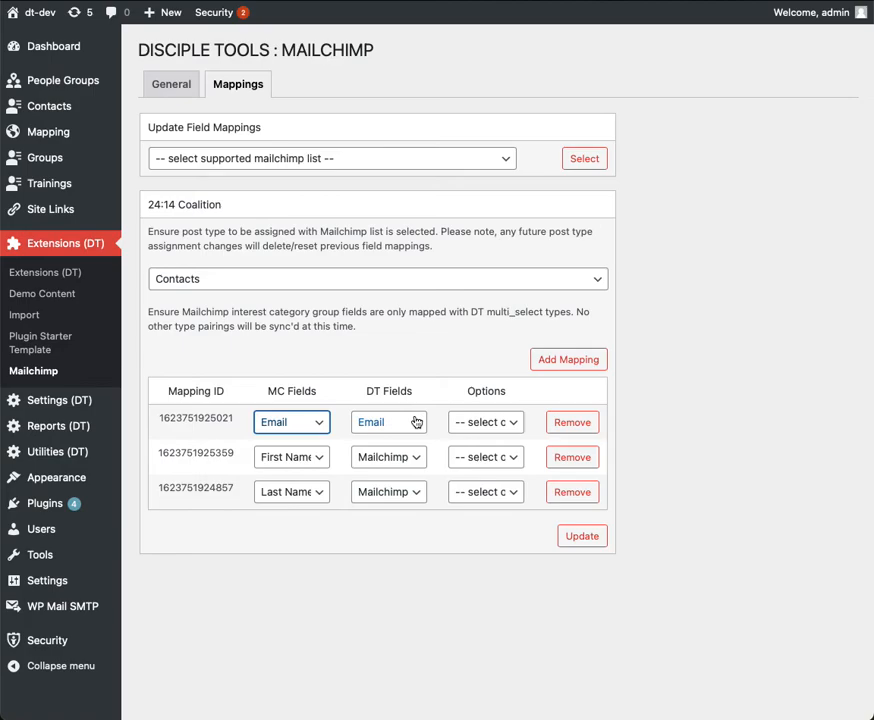
pyautogui.click(416, 422)
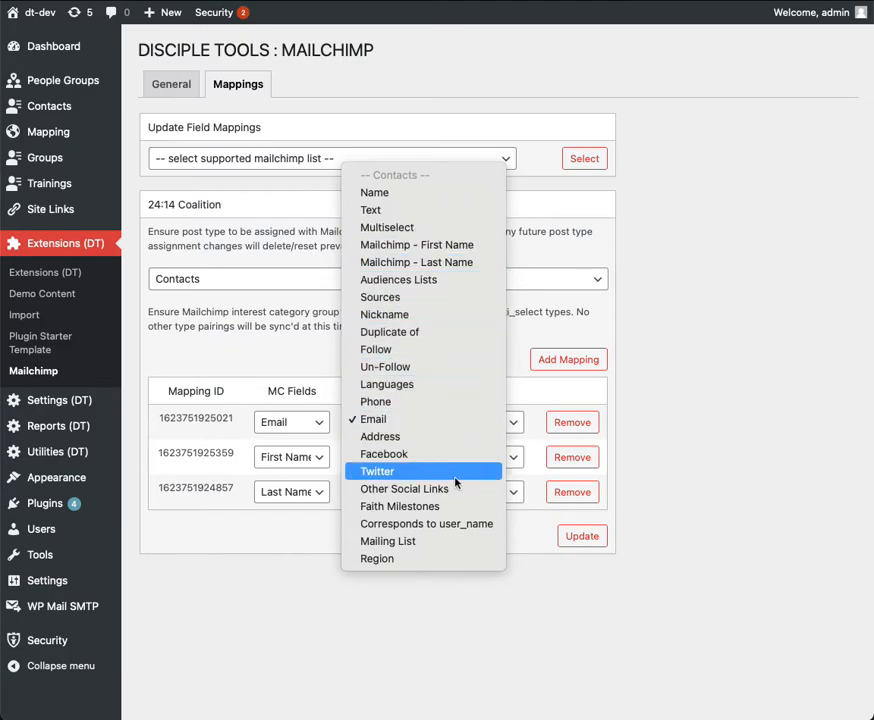
pyautogui.click(535, 656)
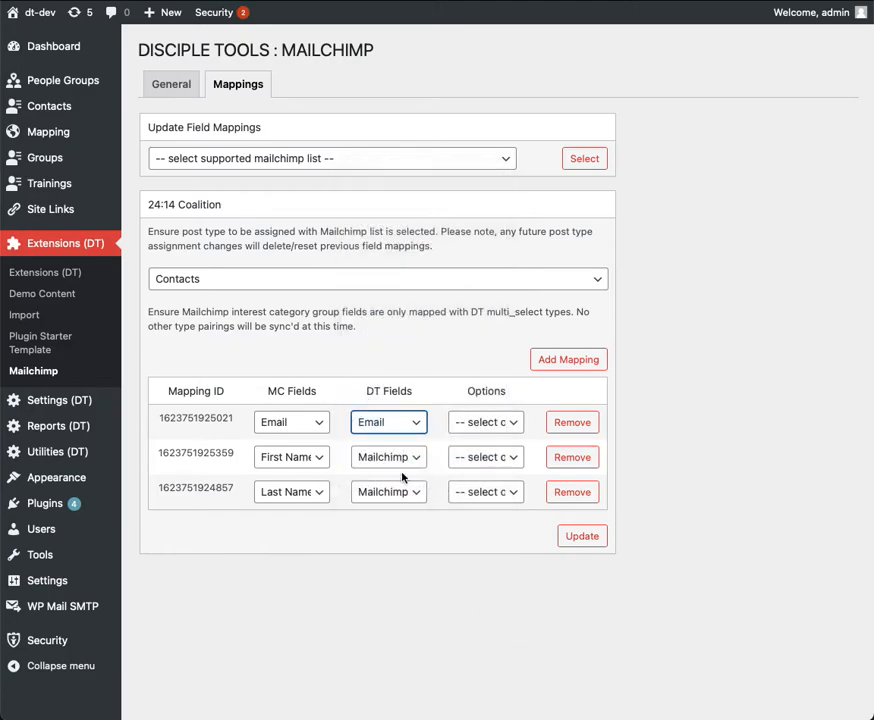
pyautogui.click(326, 465)
pyautogui.click(504, 578)
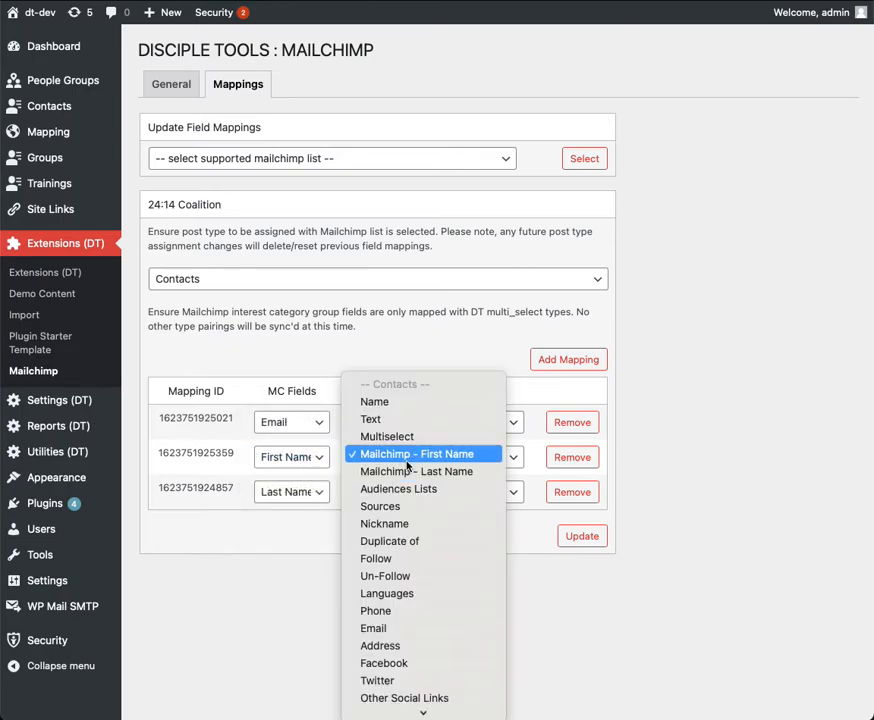
pyautogui.click(643, 661)
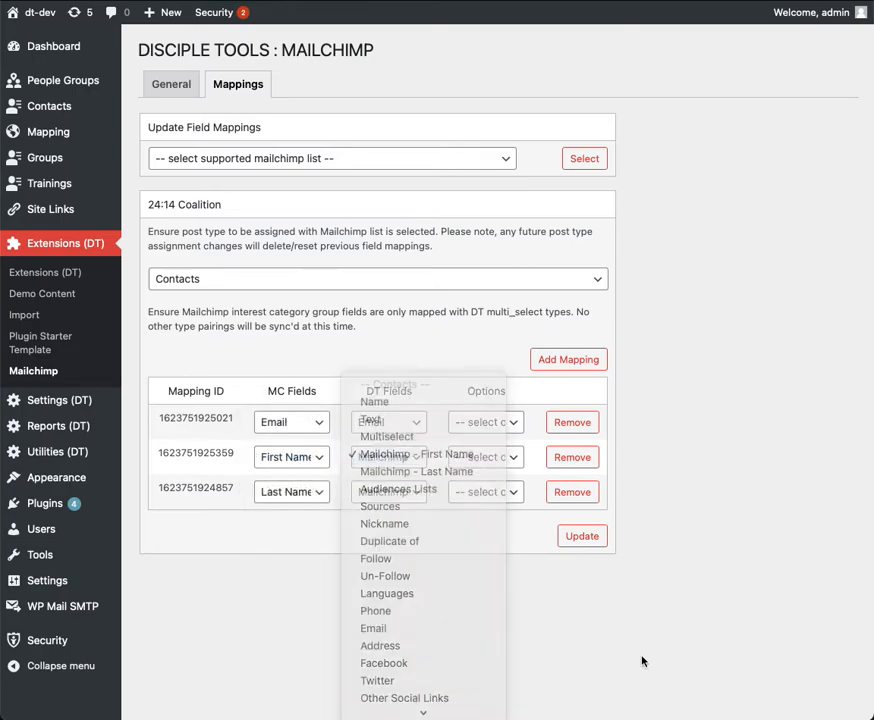
pyautogui.click(315, 493)
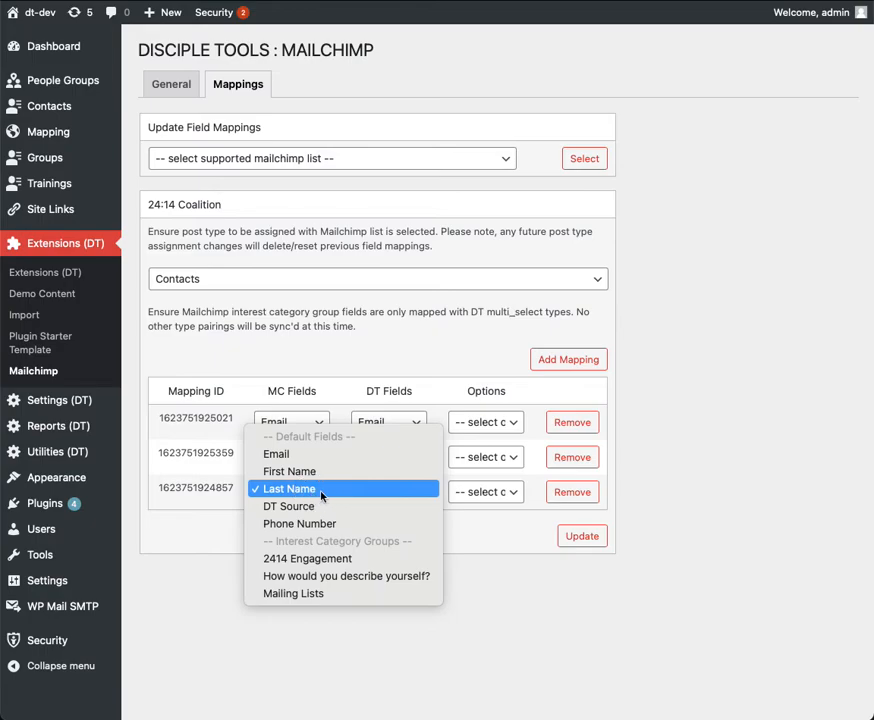
pyautogui.click(561, 634)
pyautogui.click(418, 495)
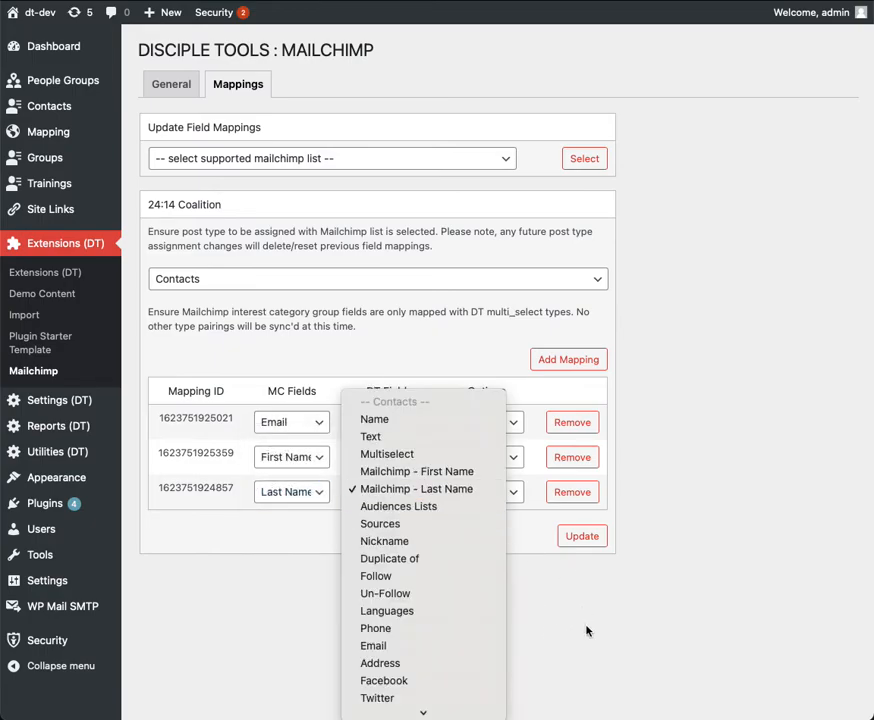
pyautogui.click(598, 612)
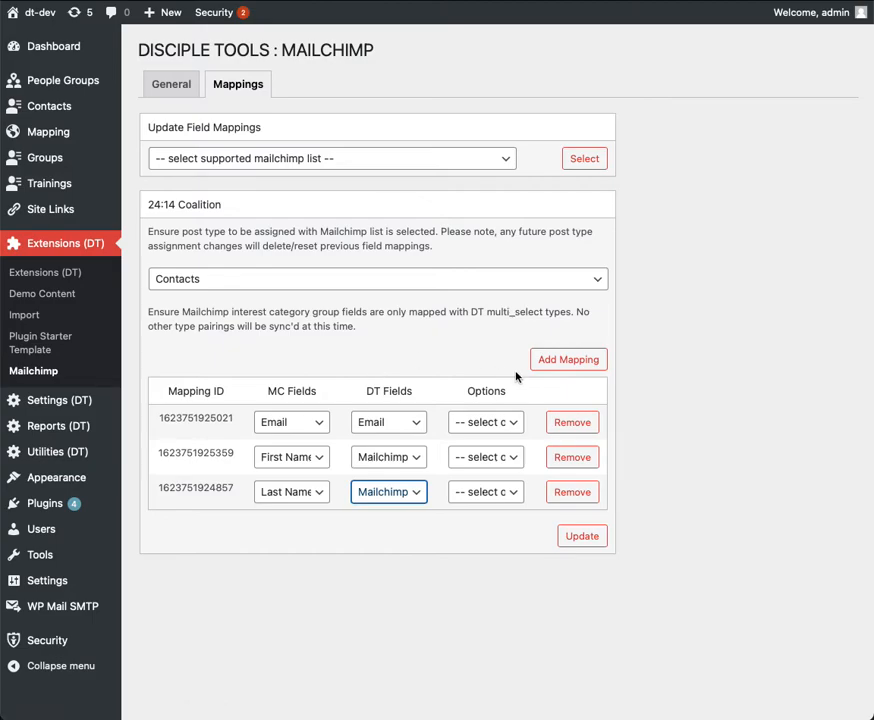
# Add a mapping that pairs the Mailchimp field Phone Number with the DT field Phone.
pyautogui.click(544, 366)
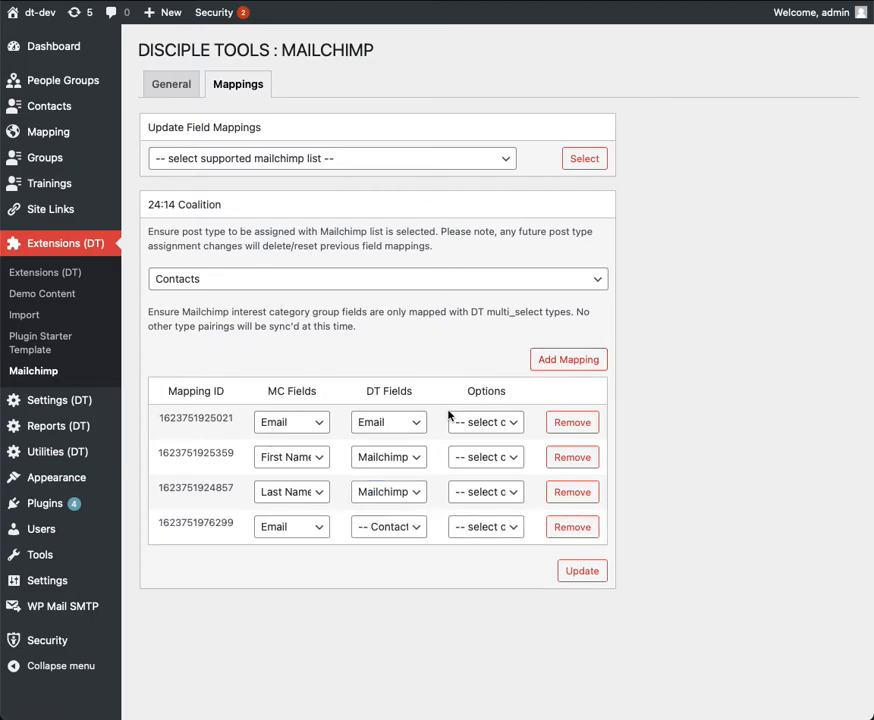
pyautogui.click(320, 532)
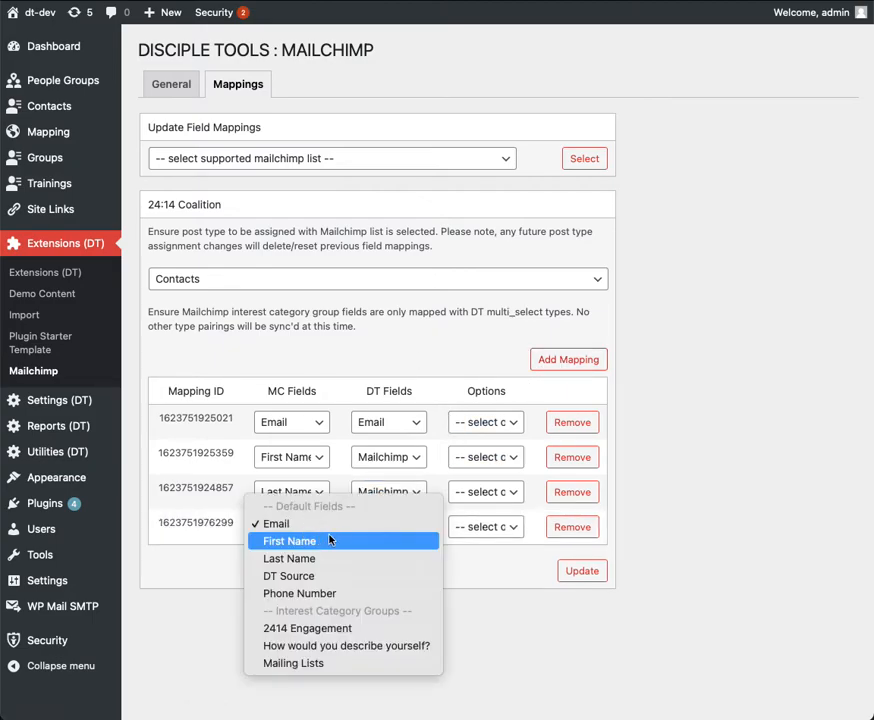
pyautogui.click(330, 593)
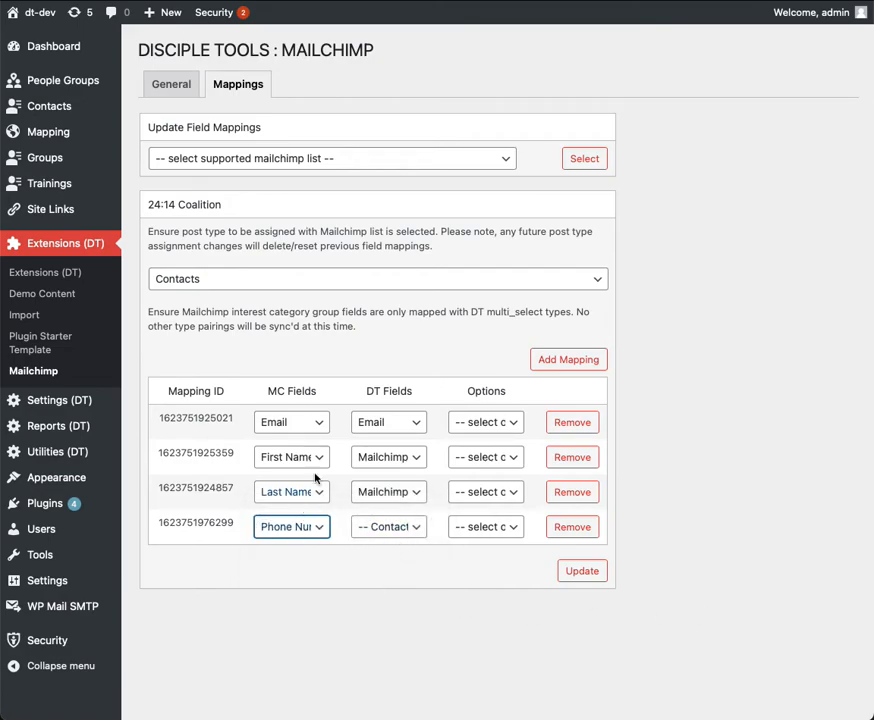
pyautogui.click(413, 527)
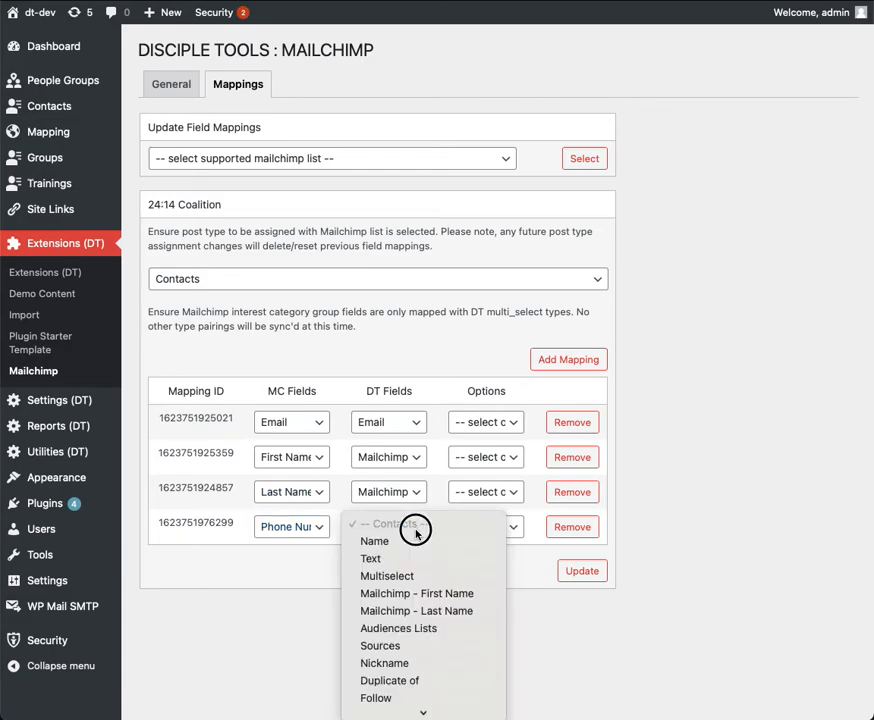
pyautogui.scroll(-5, 458, 595)
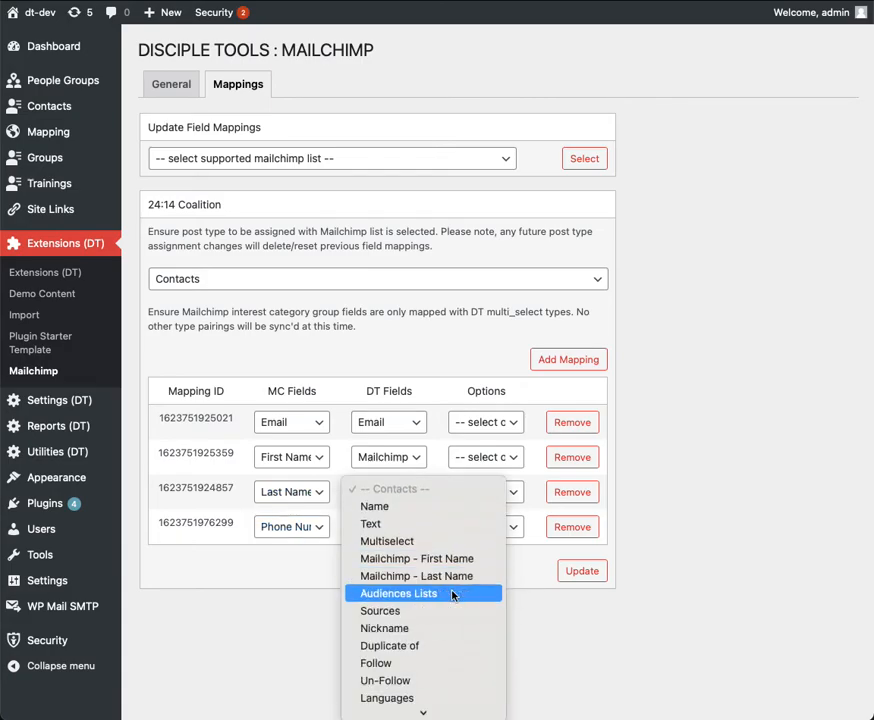
pyautogui.click(400, 645)
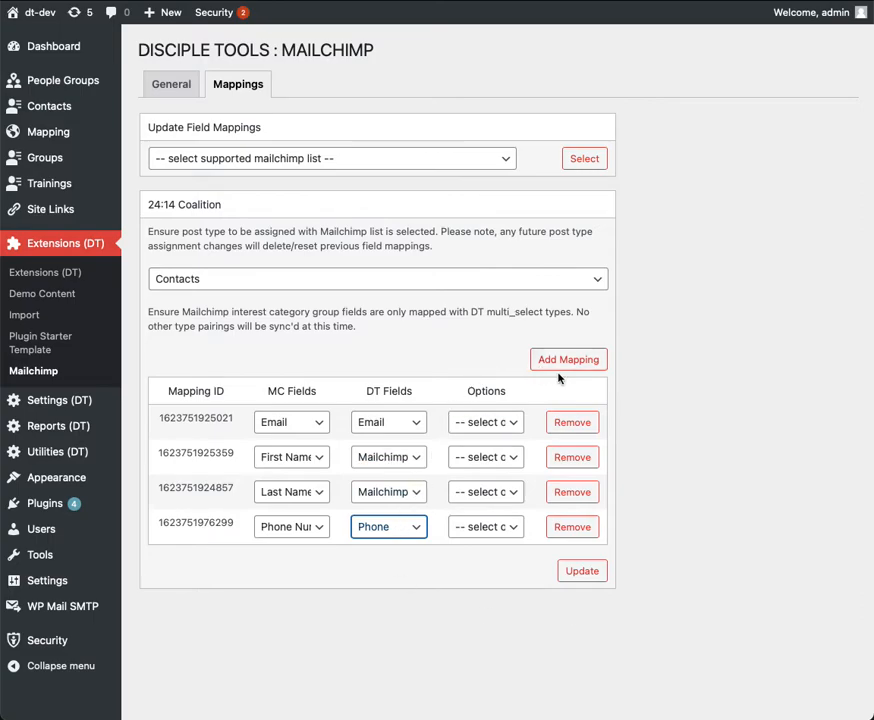
# Add a mapping that pairs the Mailchimp interest category group Mailing Lists with the DT field Mailing List.
pyautogui.click(594, 366)
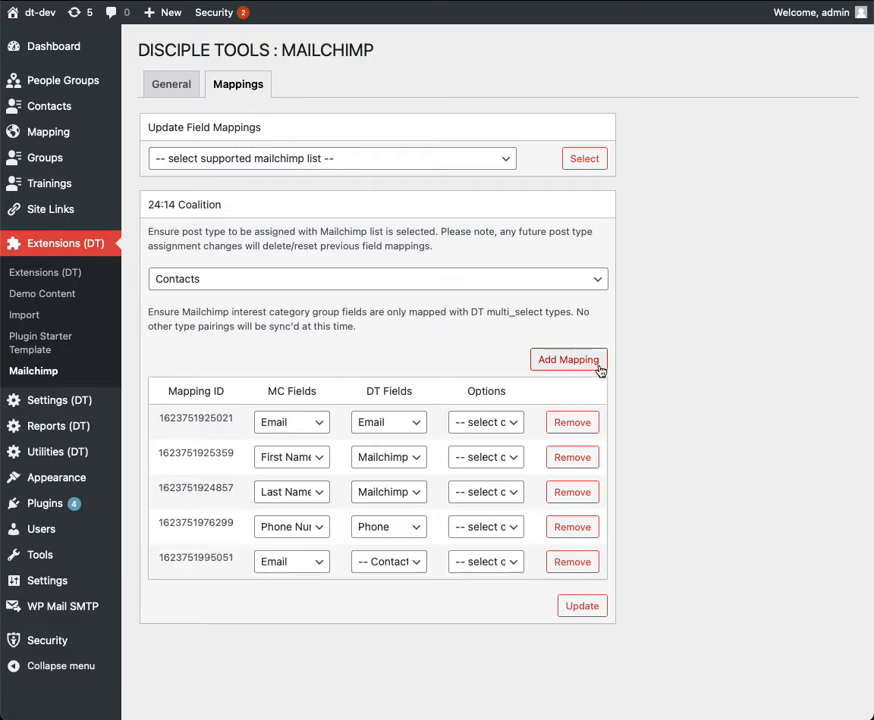
pyautogui.click(320, 566)
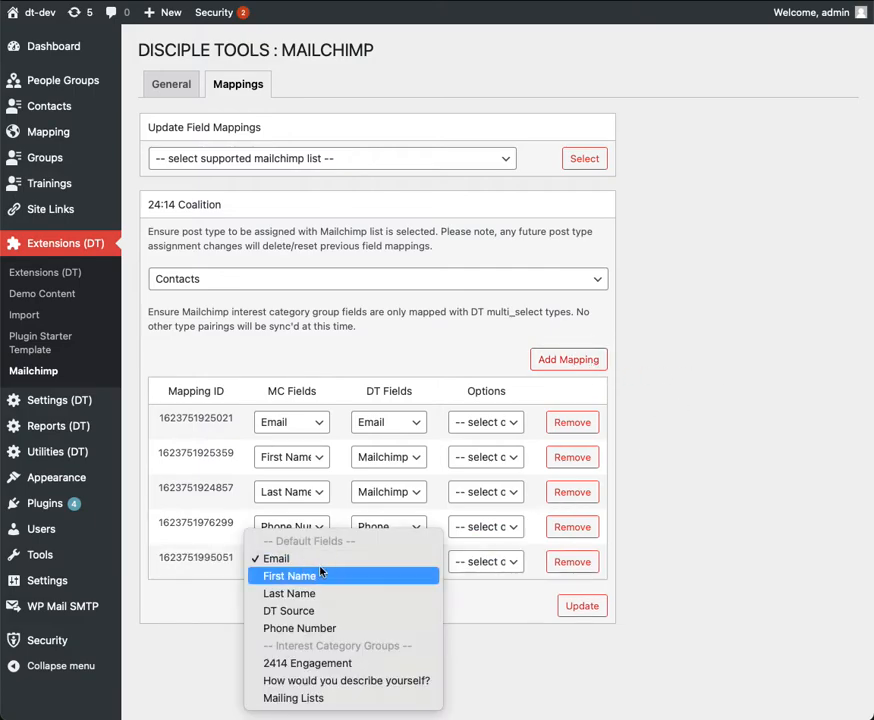
pyautogui.click(327, 698)
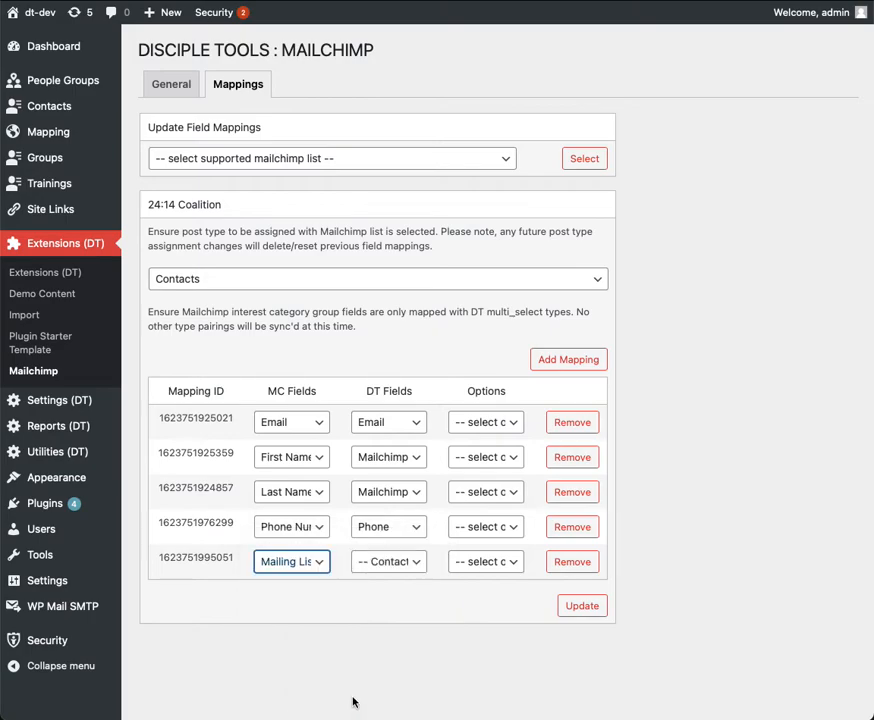
pyautogui.click(418, 569)
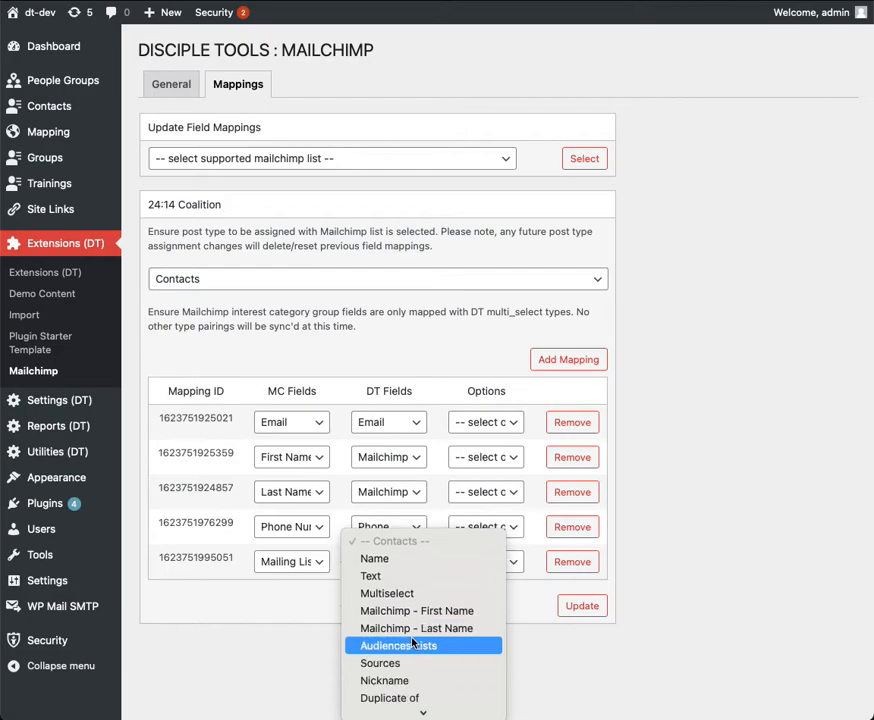
pyautogui.scroll(-3, 412, 643)
pyautogui.scroll(-3, 412, 643)
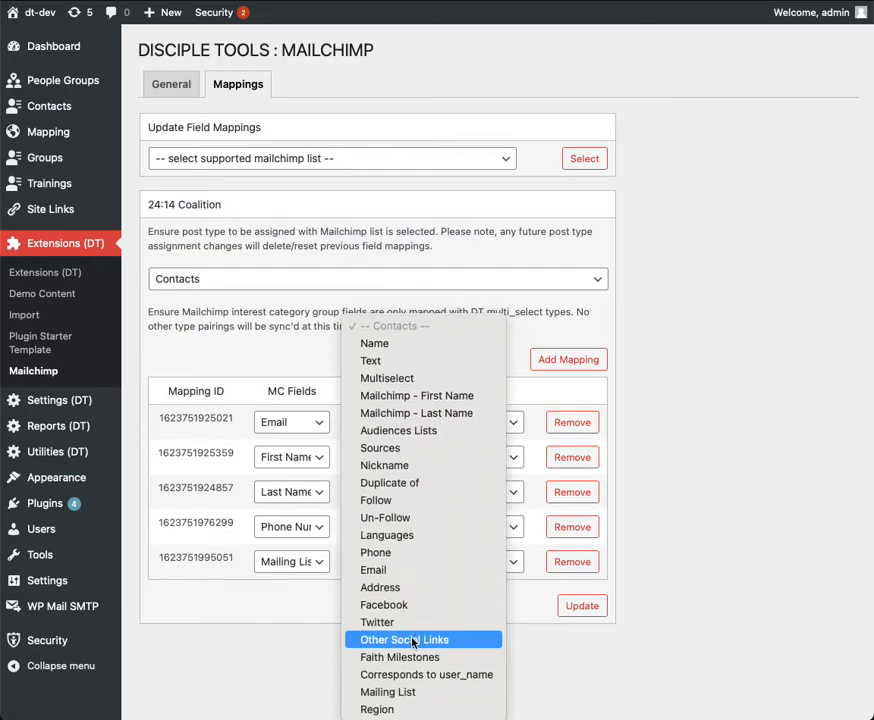
pyautogui.click(443, 703)
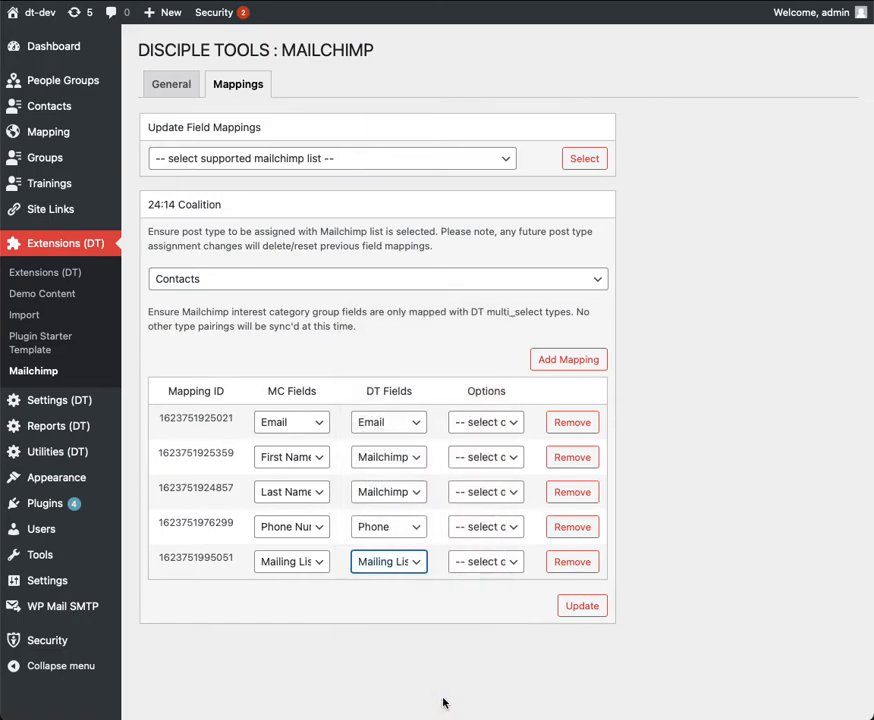
# Examine the note on interest category group pairings and the options available for the individual field mappings.
pyautogui.moveTo(150, 310); pyautogui.dragTo(385, 318)
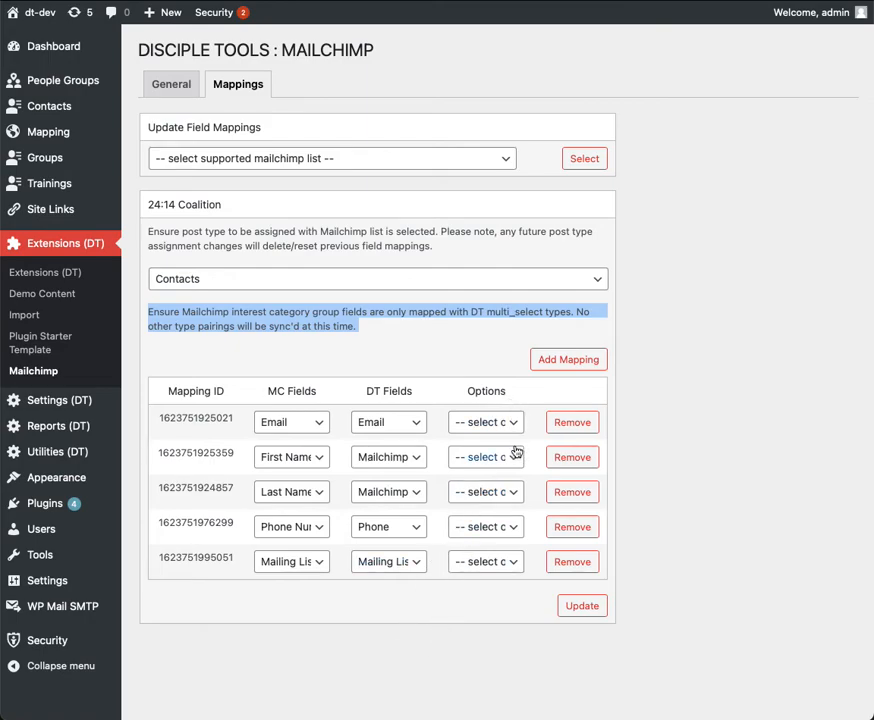
pyautogui.click(515, 563)
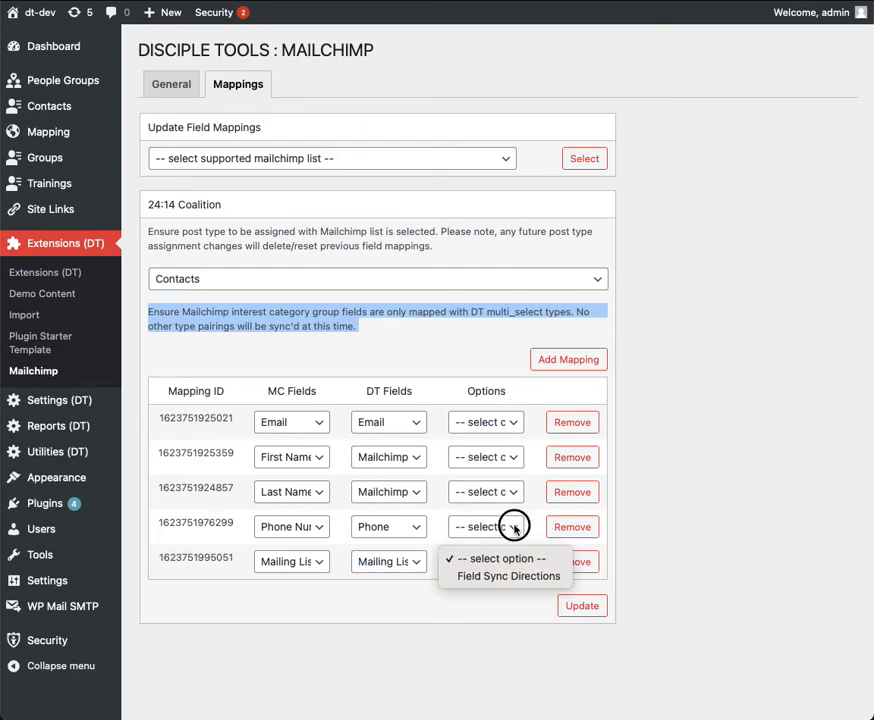
pyautogui.click(514, 529)
pyautogui.click(513, 460)
pyautogui.click(513, 437)
pyautogui.click(513, 422)
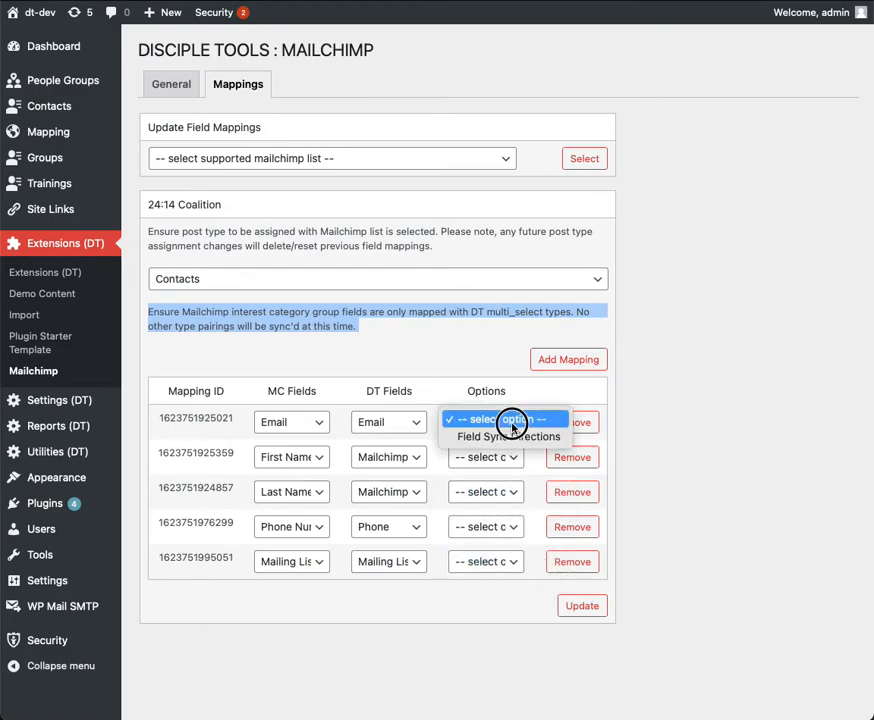
pyautogui.click(521, 643)
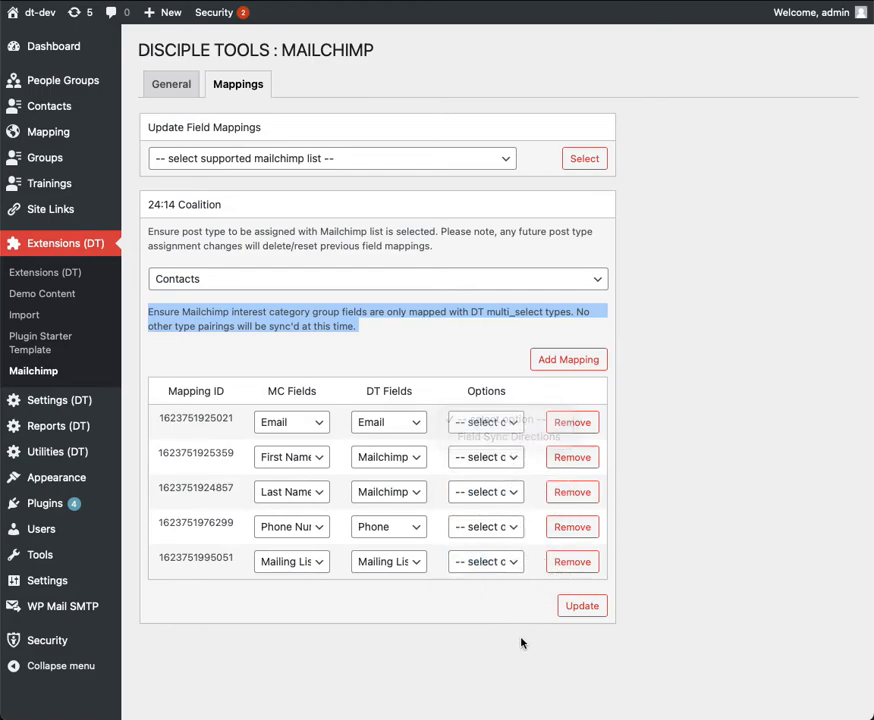
# Try the accept and push toggles in the Mailing Lists mapping's Field Sync Directions, then save the 24:14 Coalition field mappings.
pyautogui.click(502, 563)
pyautogui.click(574, 578)
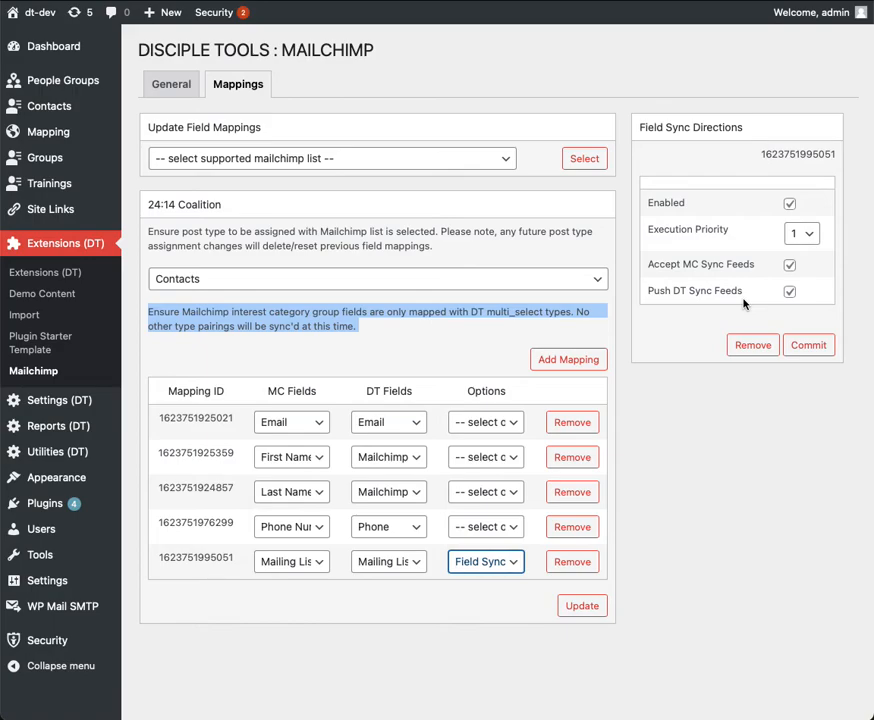
pyautogui.click(789, 265)
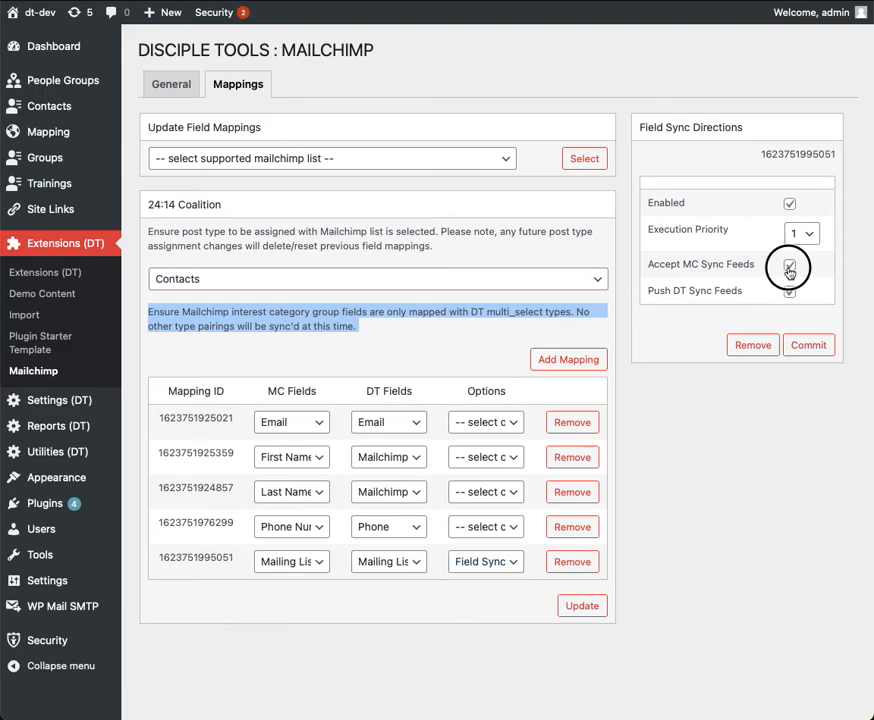
pyautogui.click(790, 266)
pyautogui.click(789, 293)
pyautogui.click(789, 292)
pyautogui.click(586, 610)
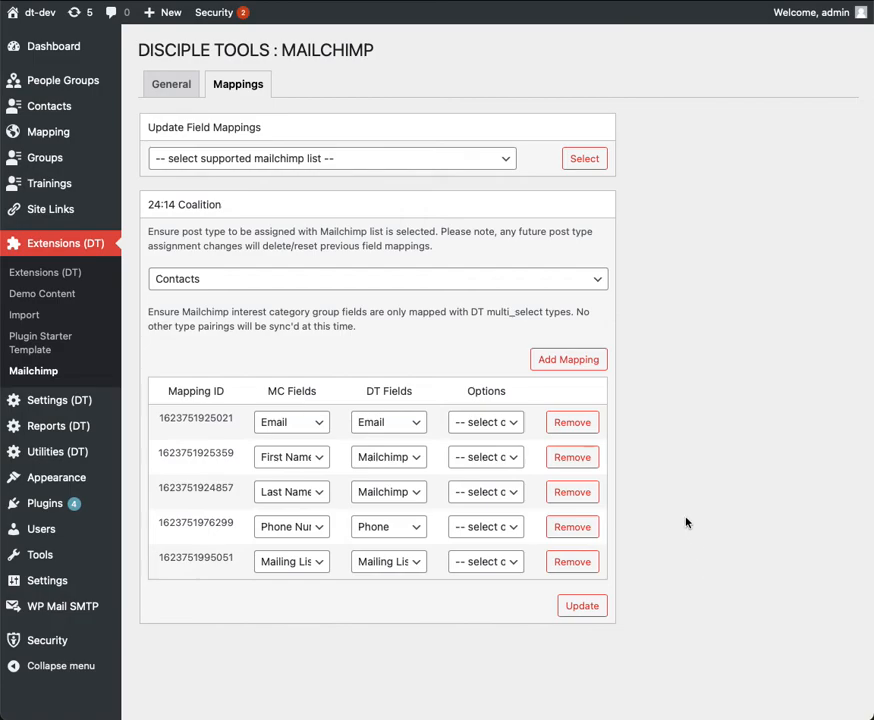
# Enable Fetch Mailchimp Updates and Push DT Updates in the plugin's general connectivity settings.
pyautogui.click(172, 90)
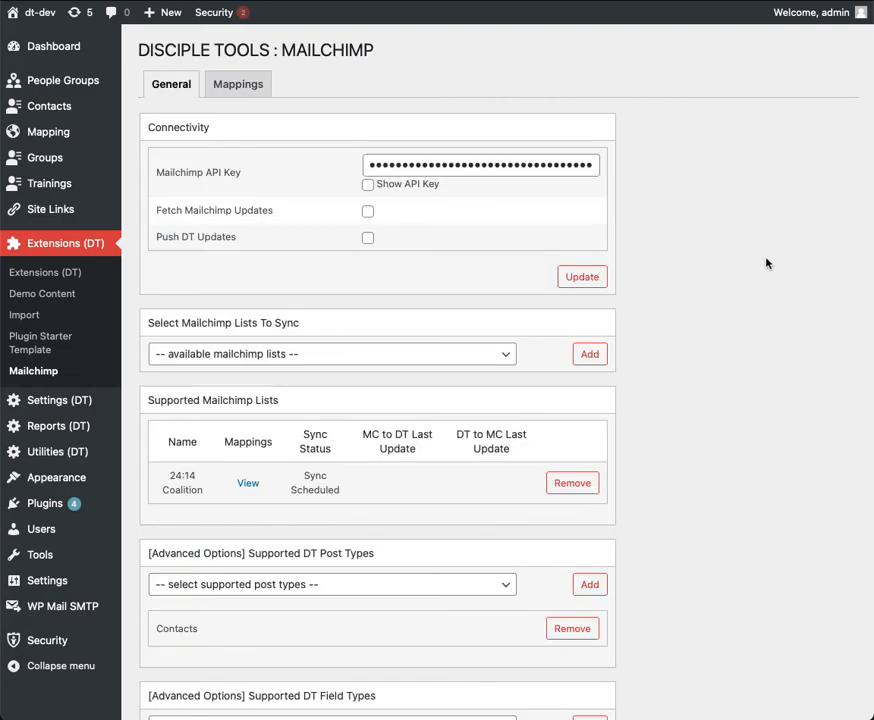
pyautogui.scroll(-1, 762, 272)
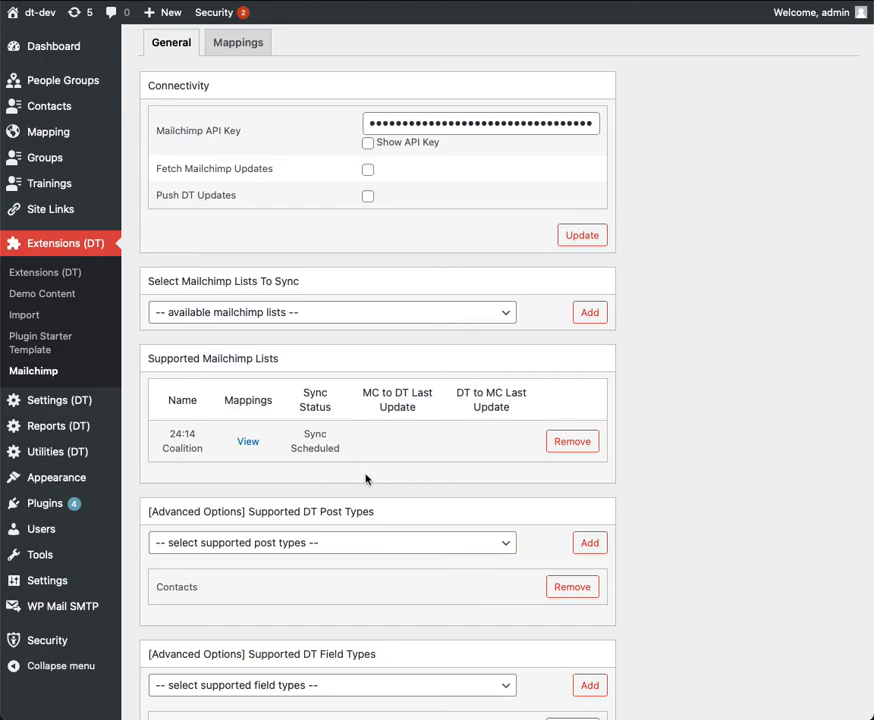
pyautogui.scroll(-4, 406, 470)
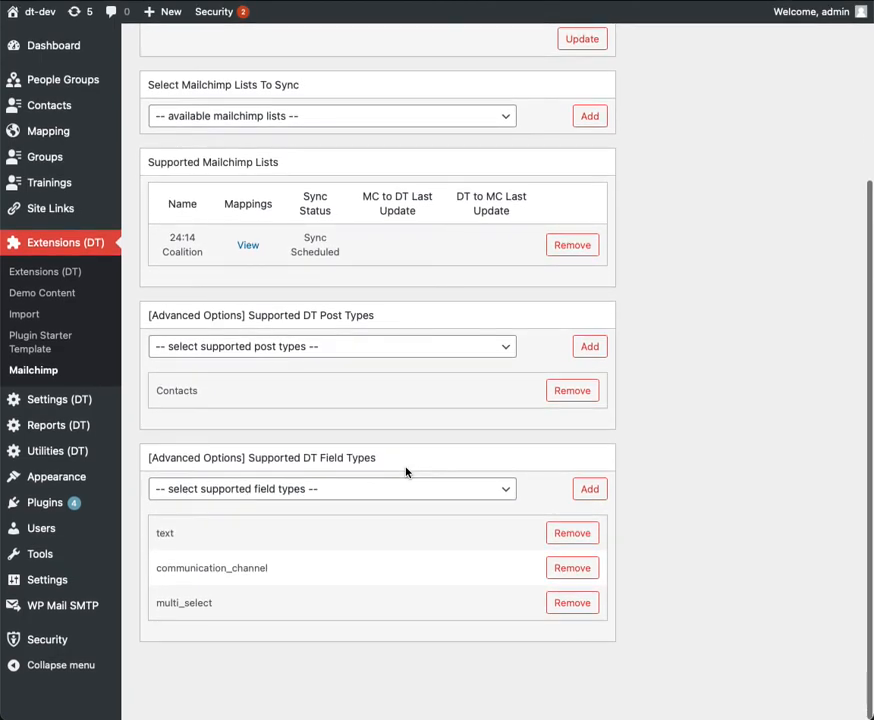
pyautogui.scroll(3, 408, 474)
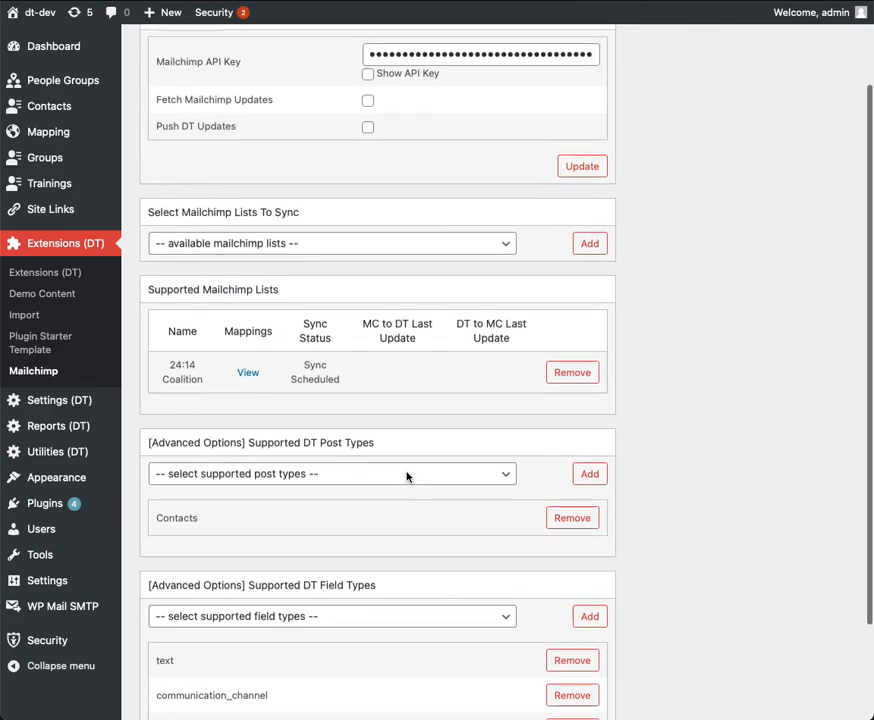
pyautogui.scroll(2, 406, 459)
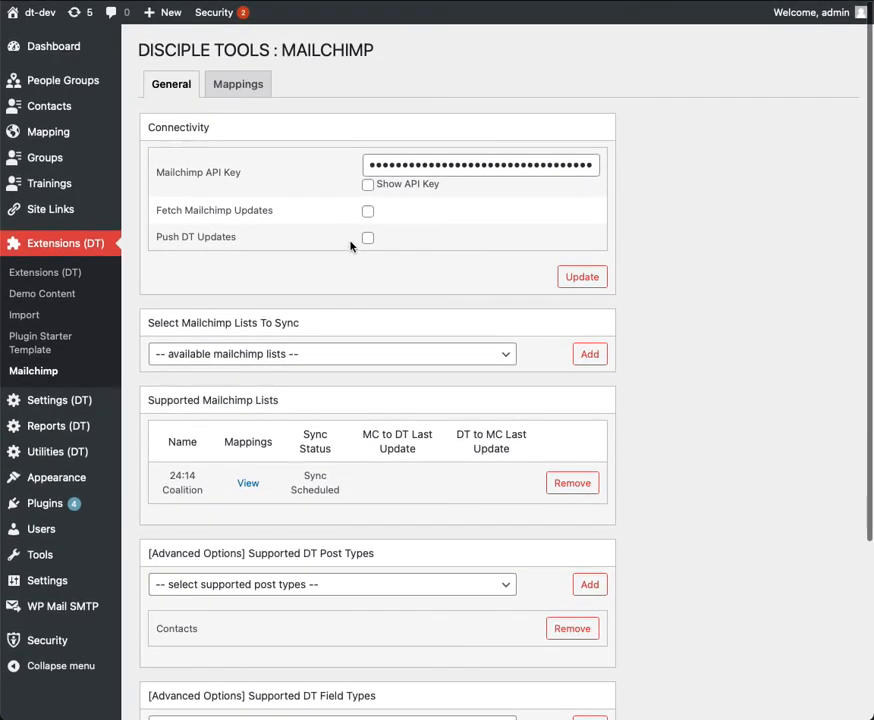
pyautogui.click(368, 213)
pyautogui.click(368, 240)
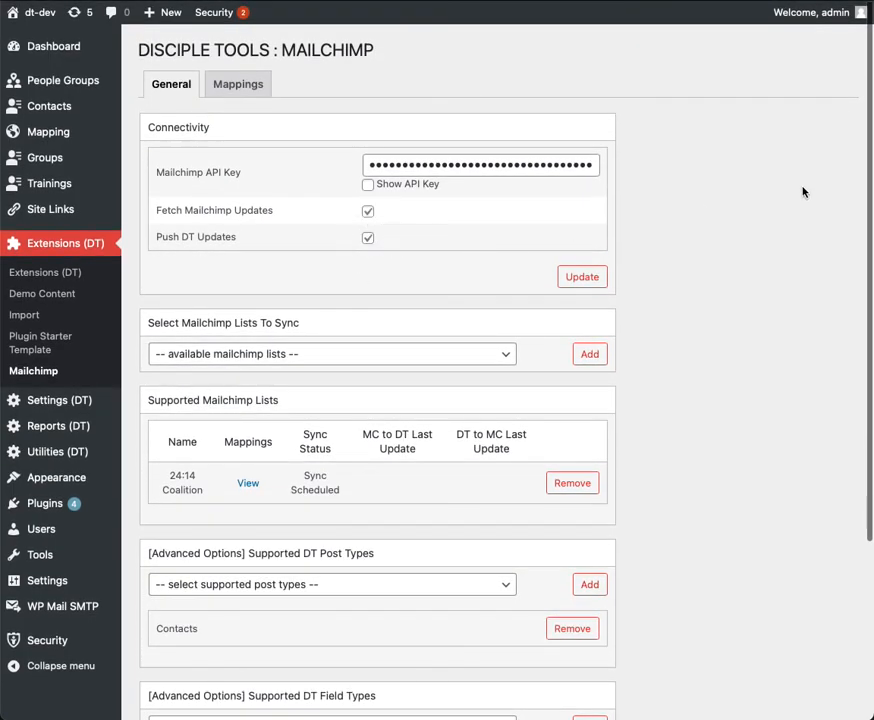